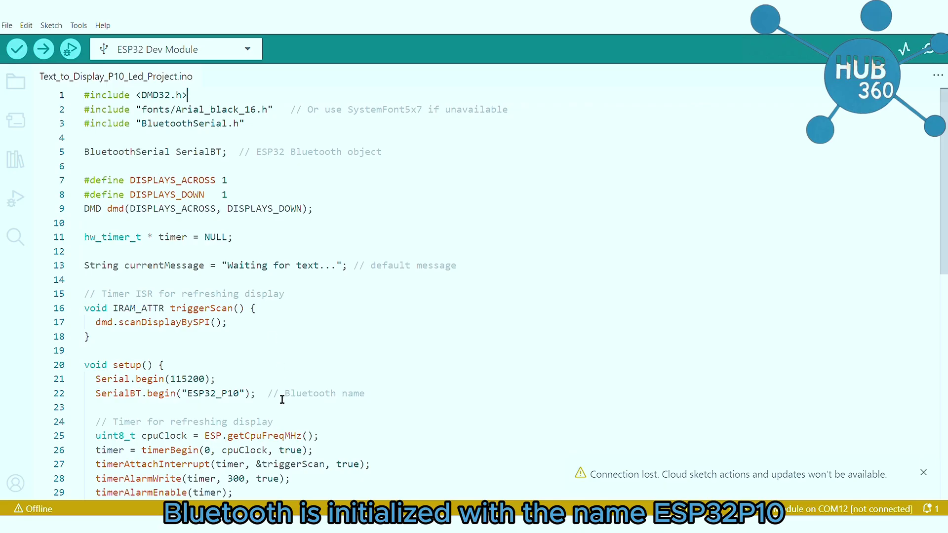
pyautogui.scroll(-3, 282, 400)
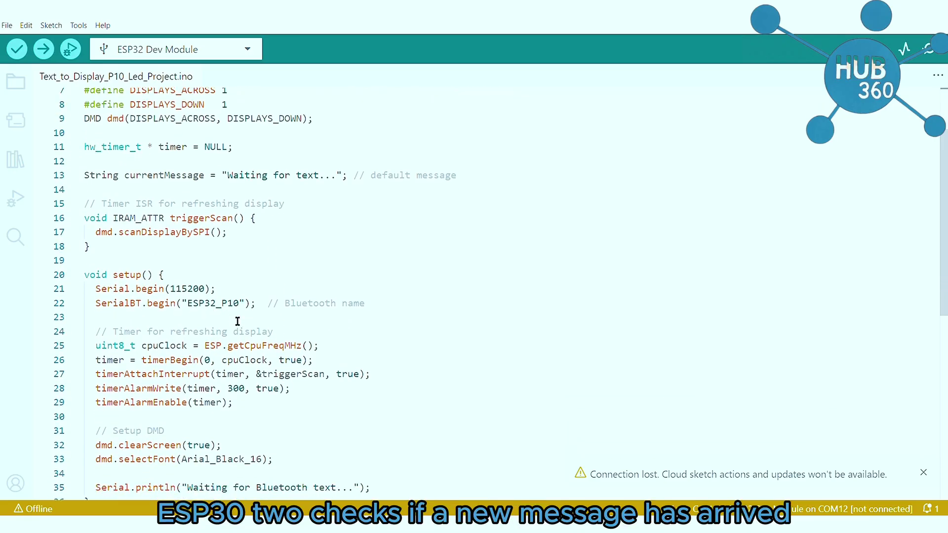
pyautogui.scroll(-3, 235, 321)
pyautogui.scroll(-3, 236, 321)
pyautogui.scroll(-1, 236, 322)
pyautogui.scroll(-1, 238, 322)
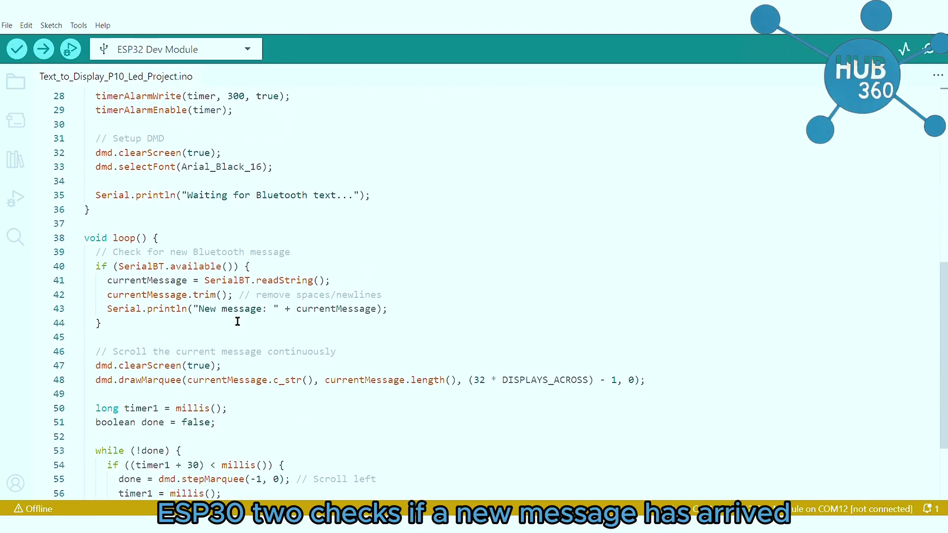
pyautogui.scroll(-2, 237, 322)
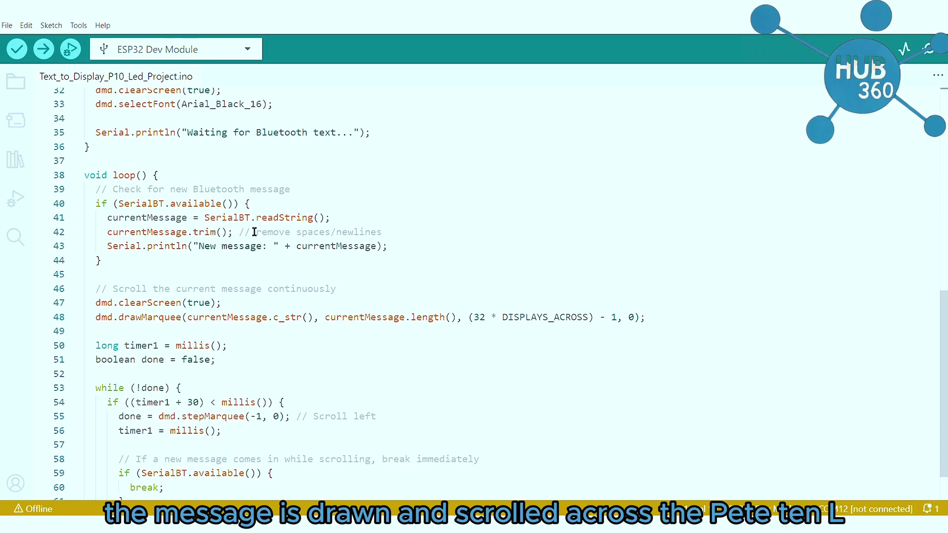
pyautogui.scroll(-2, 253, 232)
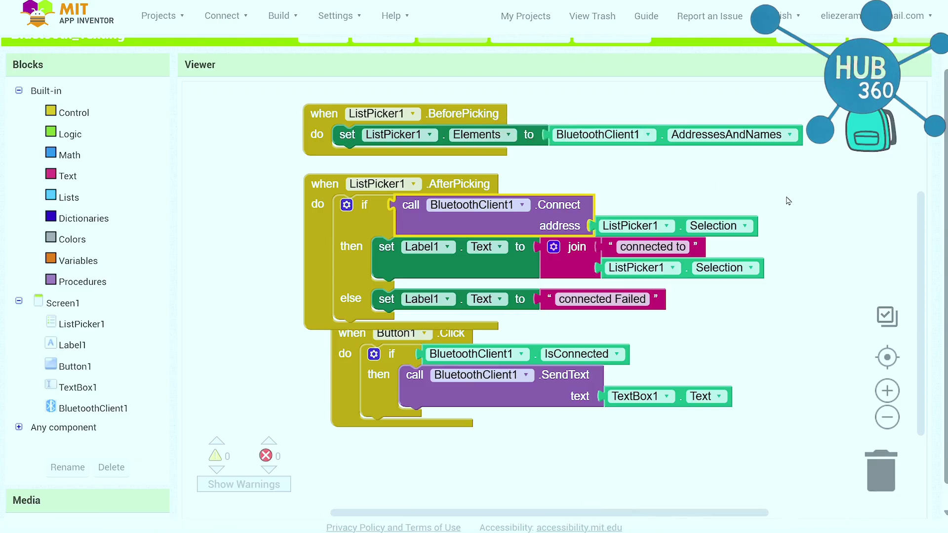
pyautogui.scroll(-2, 787, 201)
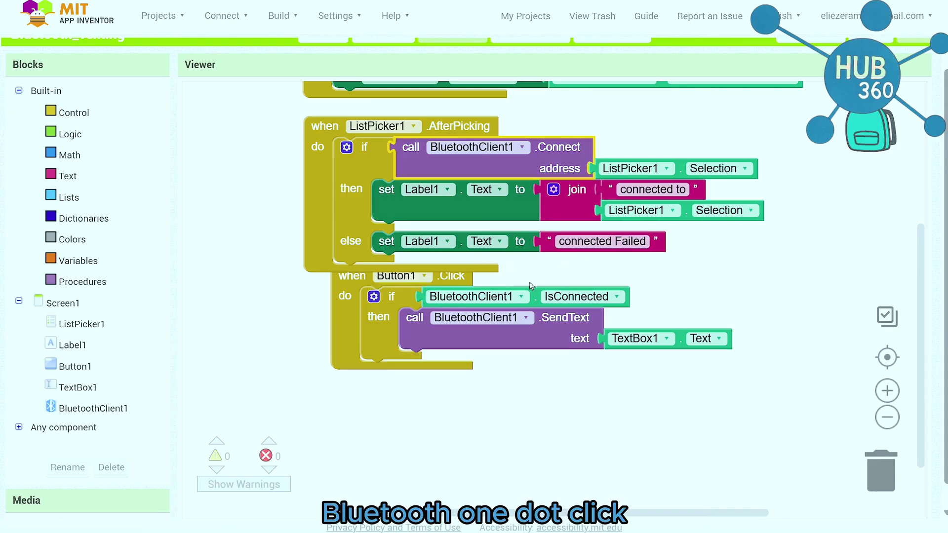
# - Reposition the when Button1.Click block beneath ListPicker1.AfterPicking so the two no longer overlap
pyautogui.click(353, 324)
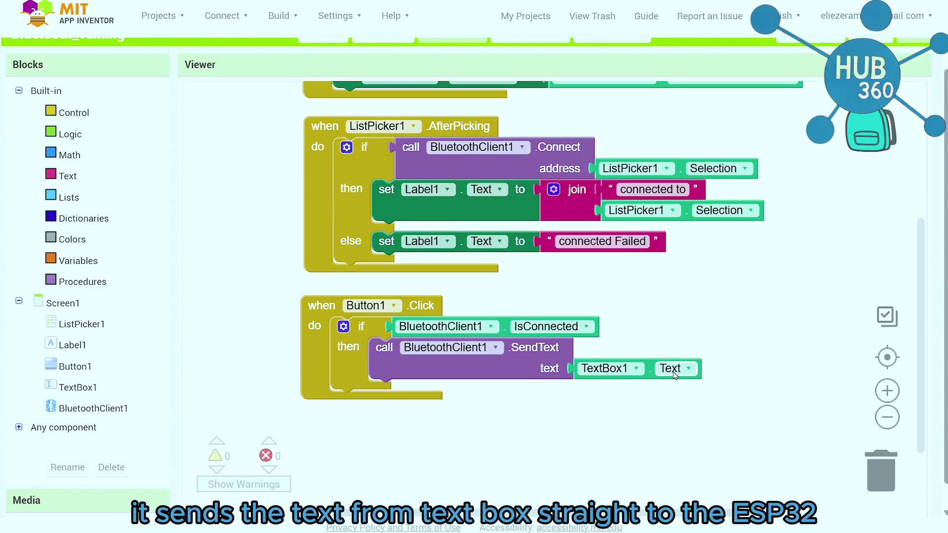
pyautogui.scroll(2, 611, 310)
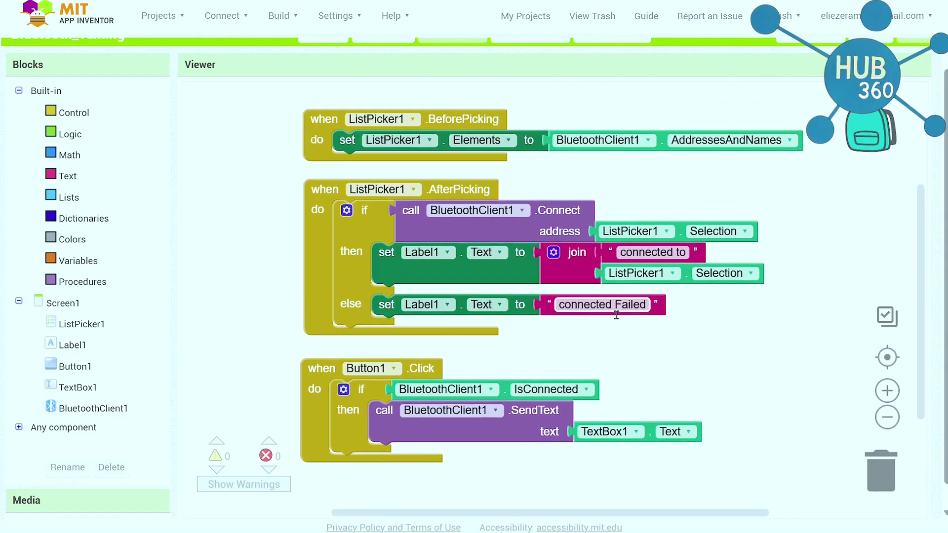
pyautogui.scroll(-1, 611, 311)
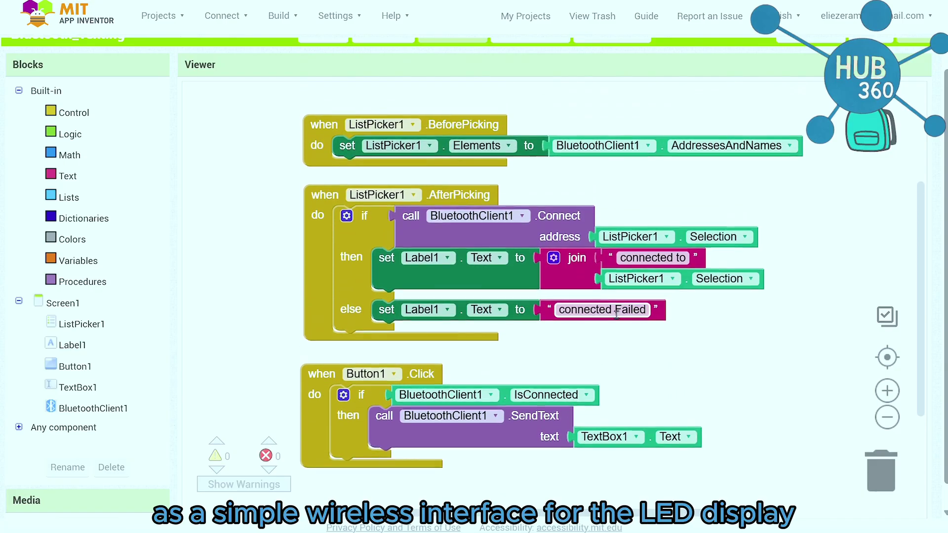
pyautogui.scroll(-1, 616, 314)
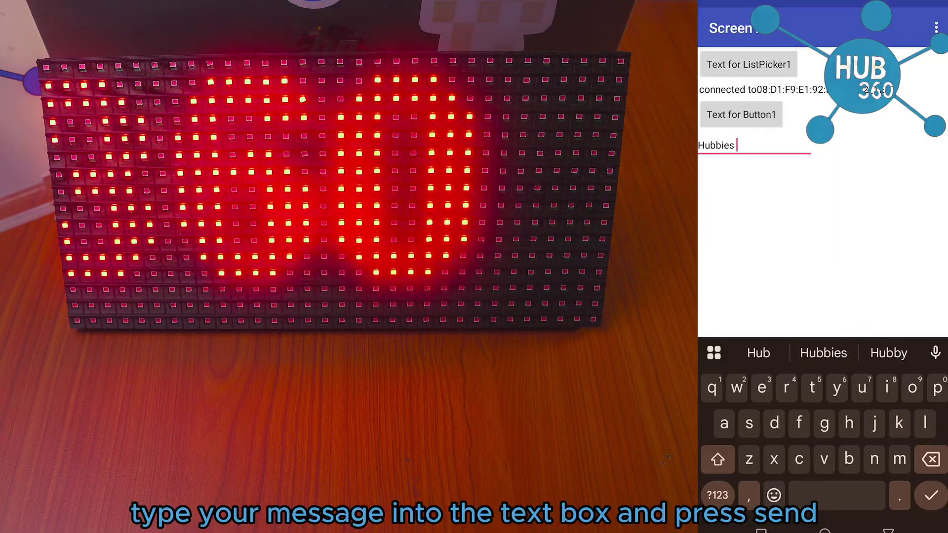
# - Send 'Hubbies' to the LED panel, then paste 'Embedded Sphere' into the message field
pyautogui.press('BackSpace')
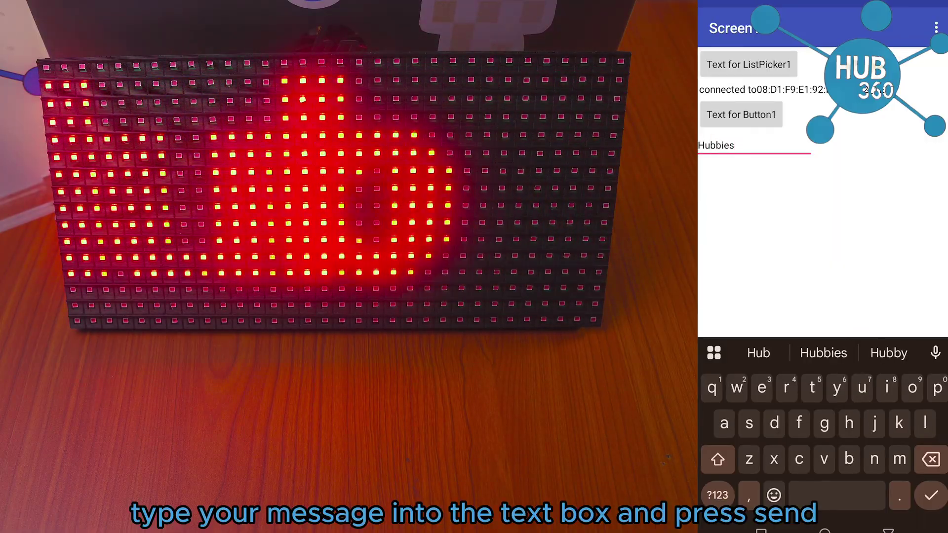
pyautogui.click(741, 114)
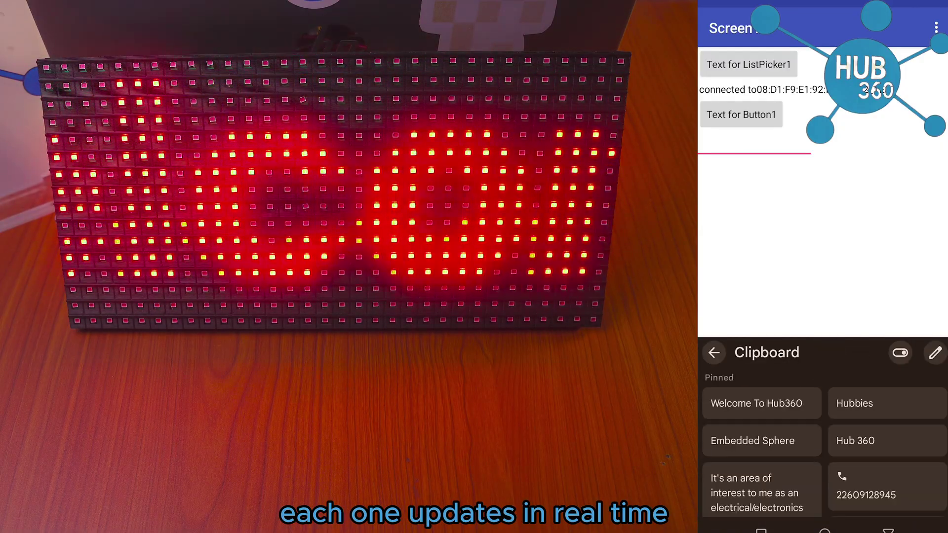
pyautogui.click(752, 441)
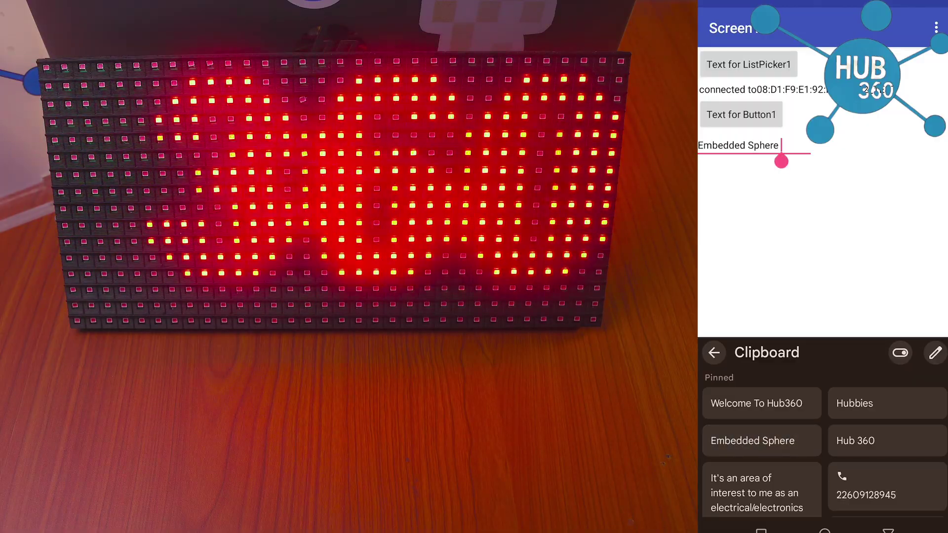
pyautogui.click(714, 352)
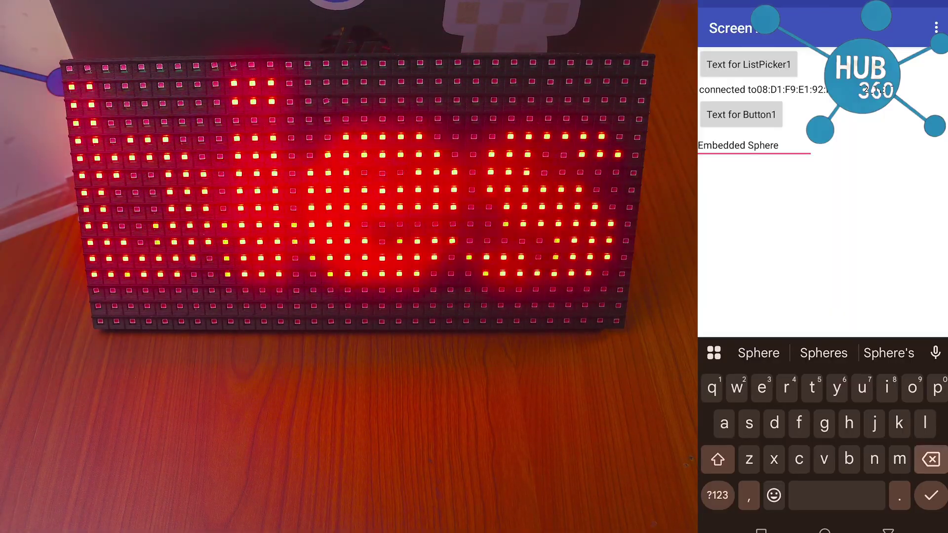
# - Trim the Embedded Sphere text and paste 'Hub 360' and 'Welcome To Hub360' from the clipboard
pyautogui.press('BackSpace')
pyautogui.press('BackSpace')
pyautogui.press('BackSpace')
pyautogui.press('BackSpace')
pyautogui.press('BackSpace')
pyautogui.press('BackSpace')
pyautogui.press('BackSpace')
pyautogui.press('BackSpace')
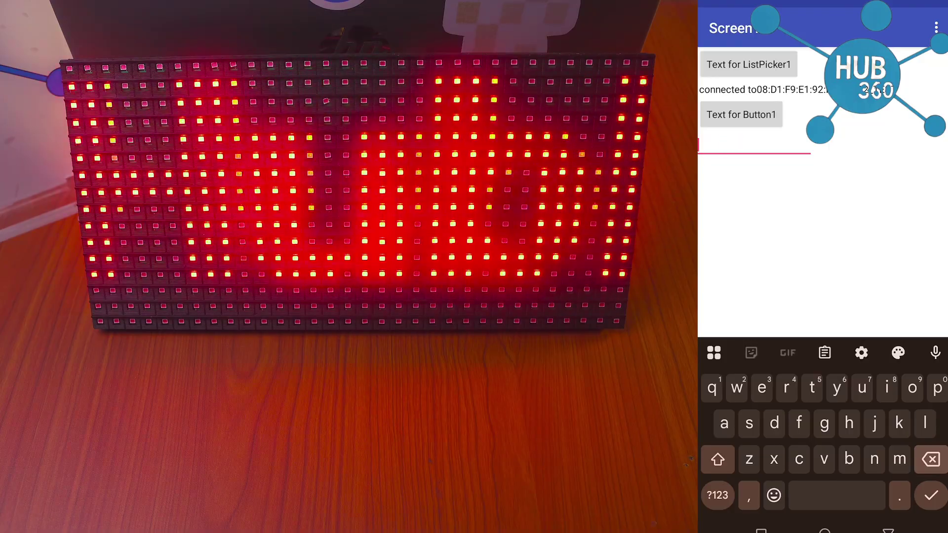
pyautogui.click(714, 353)
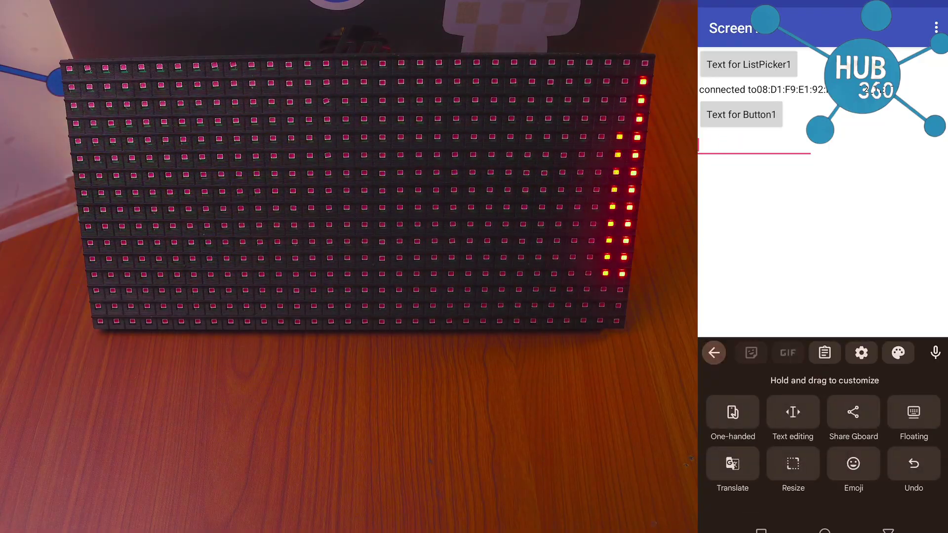
pyautogui.click(824, 353)
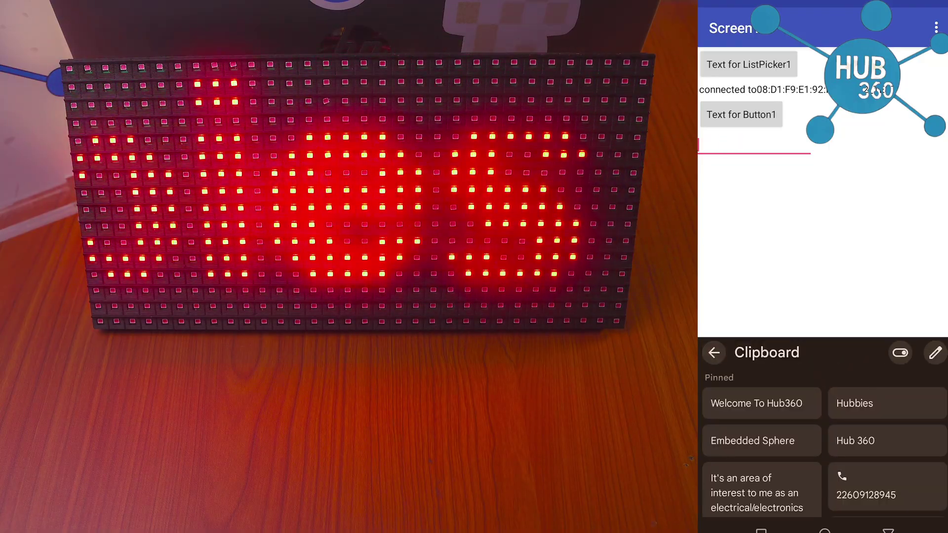
pyautogui.scroll(-1, 822, 444)
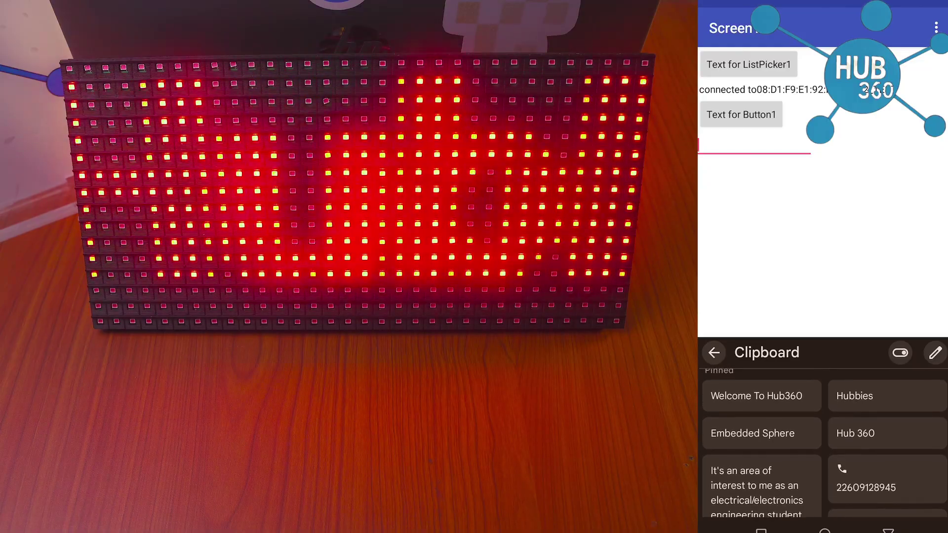
pyautogui.click(887, 433)
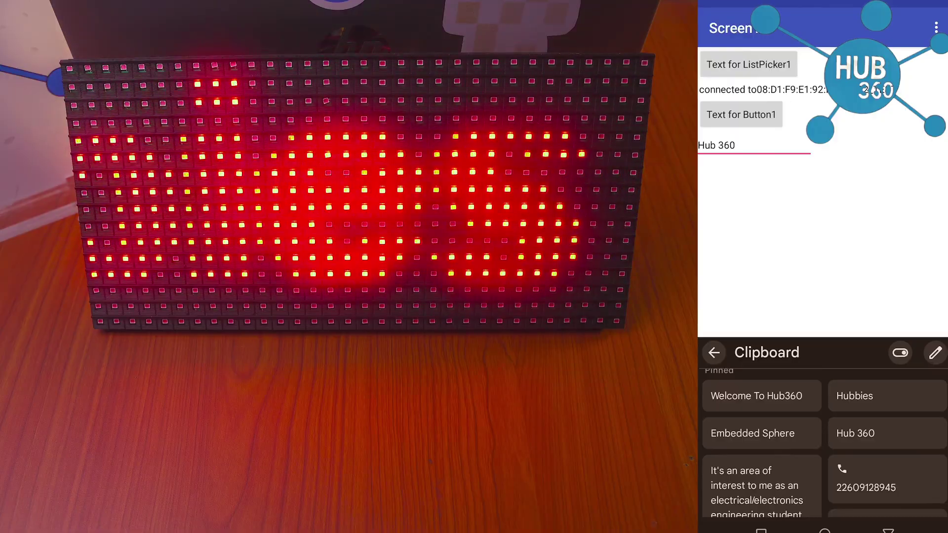
pyautogui.click(757, 396)
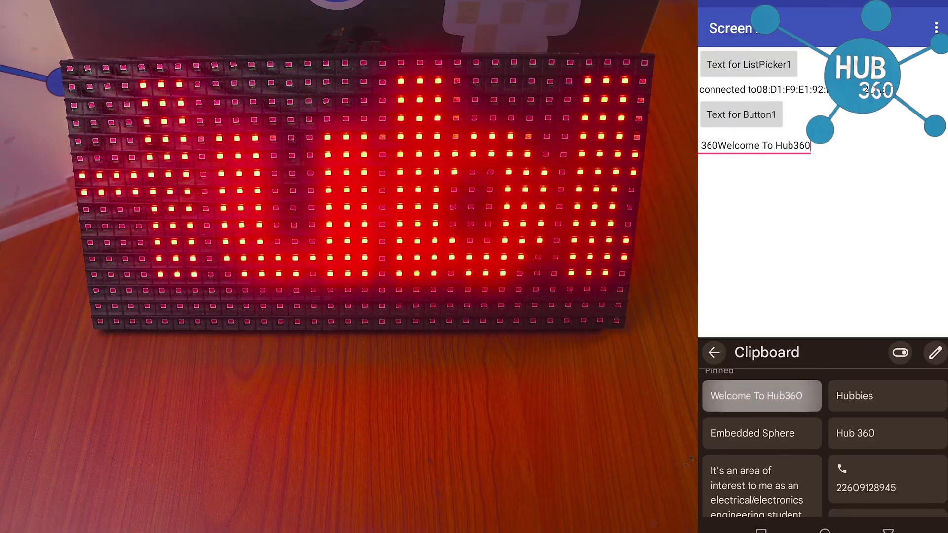